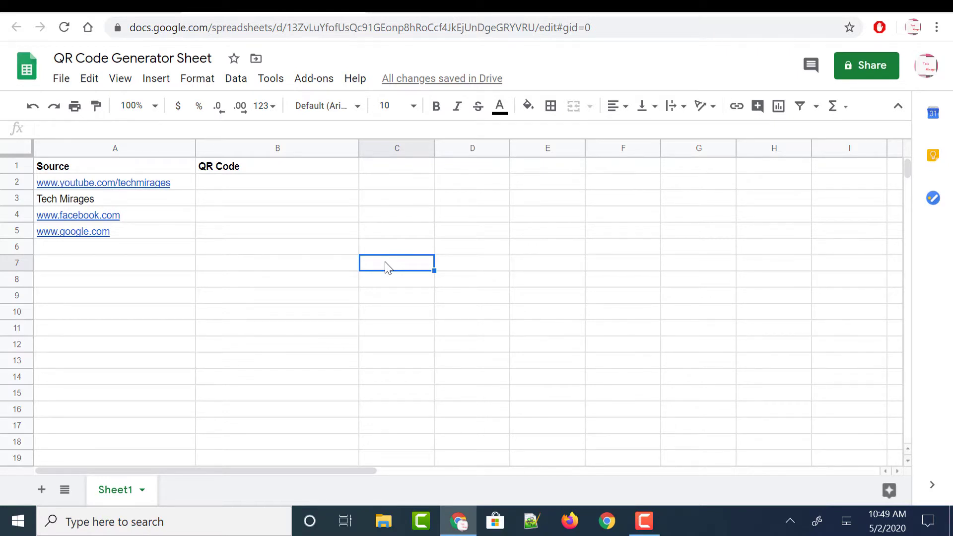
- Copy the sample create-qr-code URL from the "Just try it, create an image" section of the goqr.me/api page
left_click(417, 6)
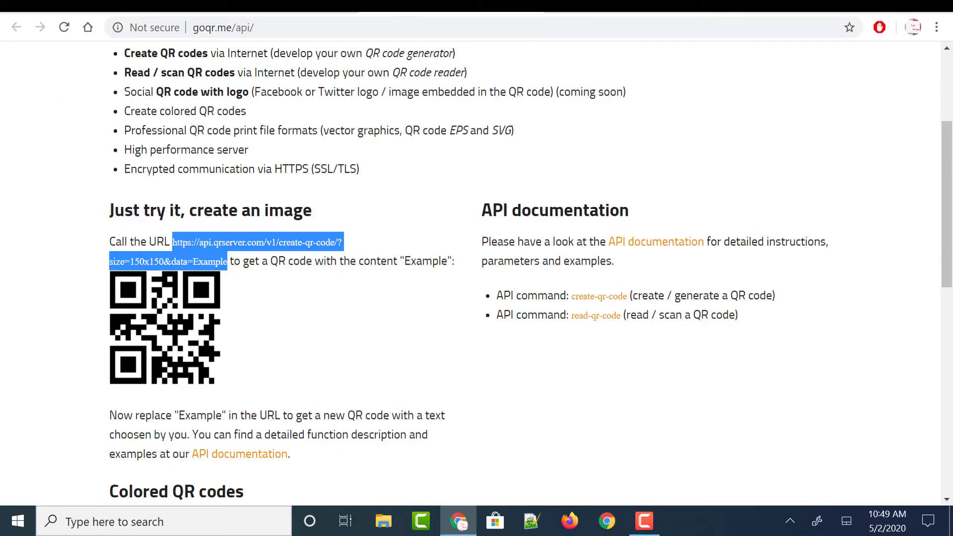
left_click(400, 314)
left_click(293, 27)
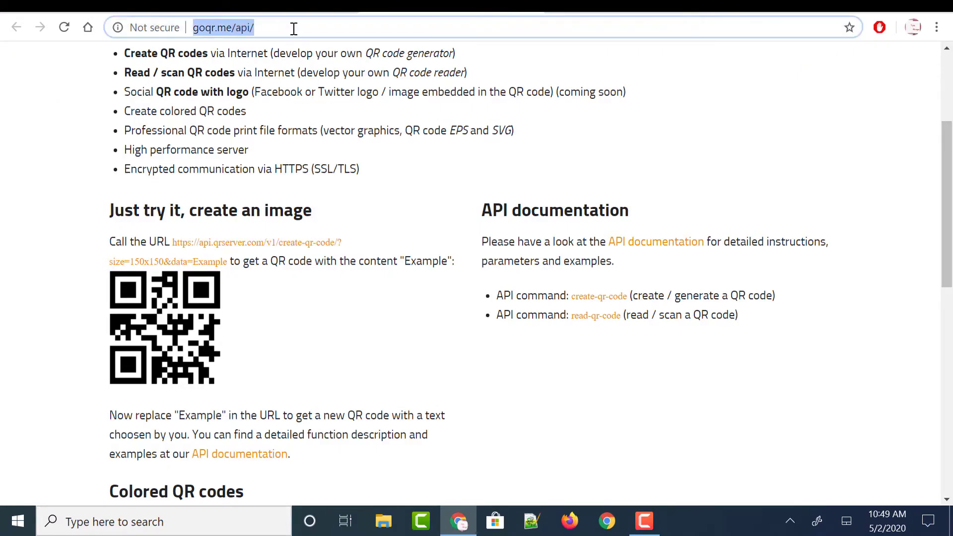
left_click(393, 248)
scroll(392, 249, "down", 1)
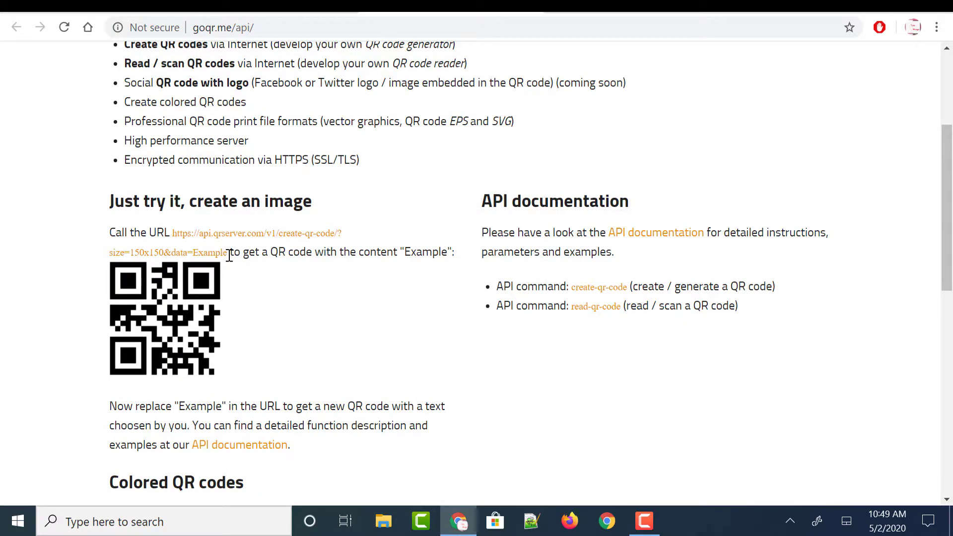
left_click_drag(229, 256, 173, 232)
key("ctrl+c")
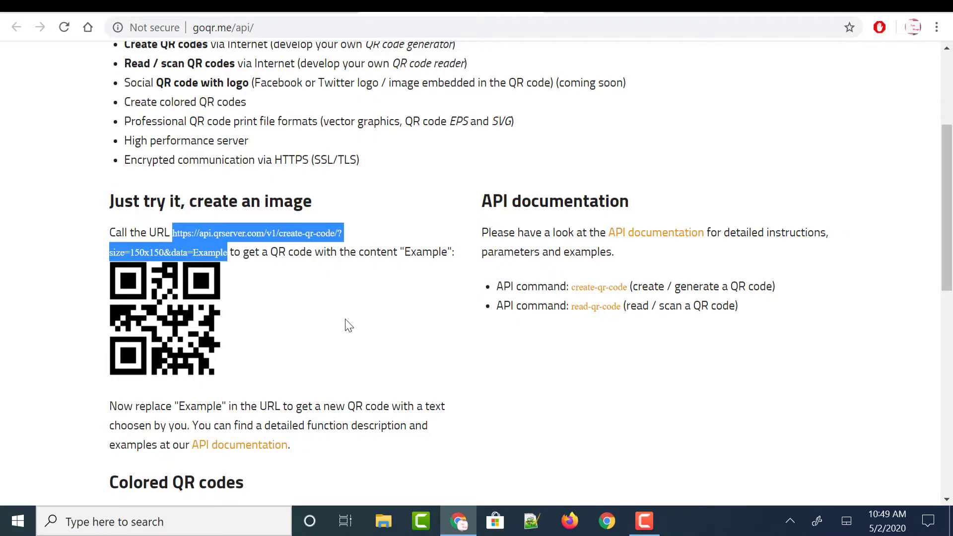
- Paste the copied URL into cell D5 of the QR Code Generator Sheet and highlight its "Example" placeholder
key("alt+Tab")
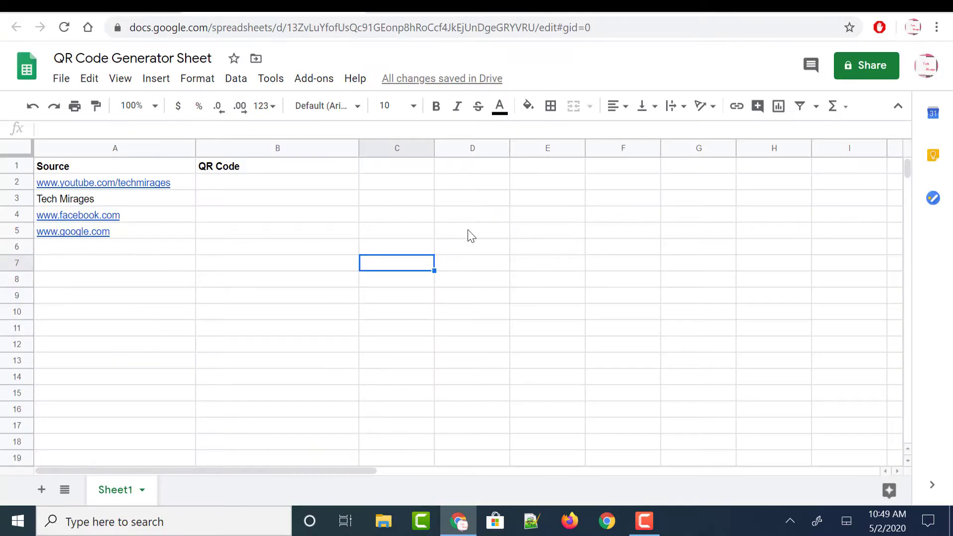
left_click(471, 236)
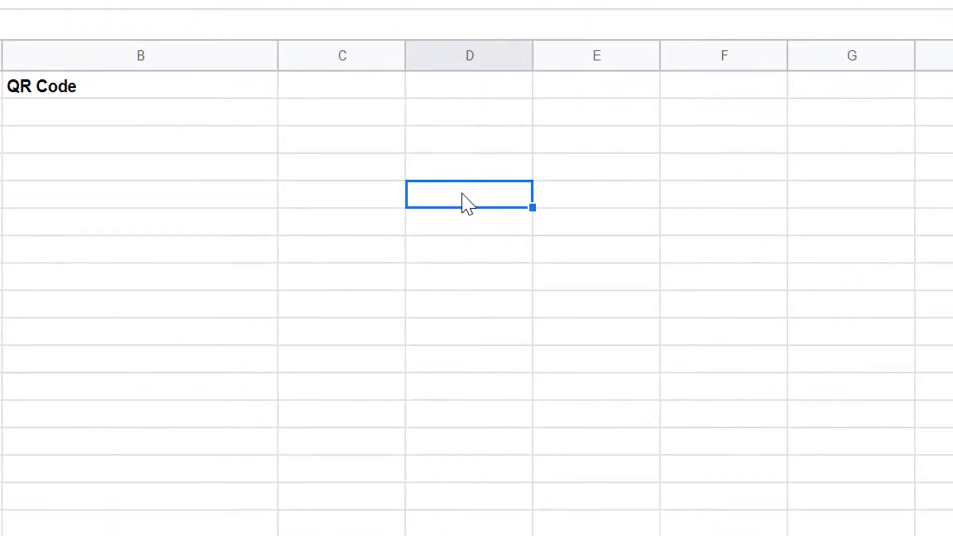
key("ctrl+v")
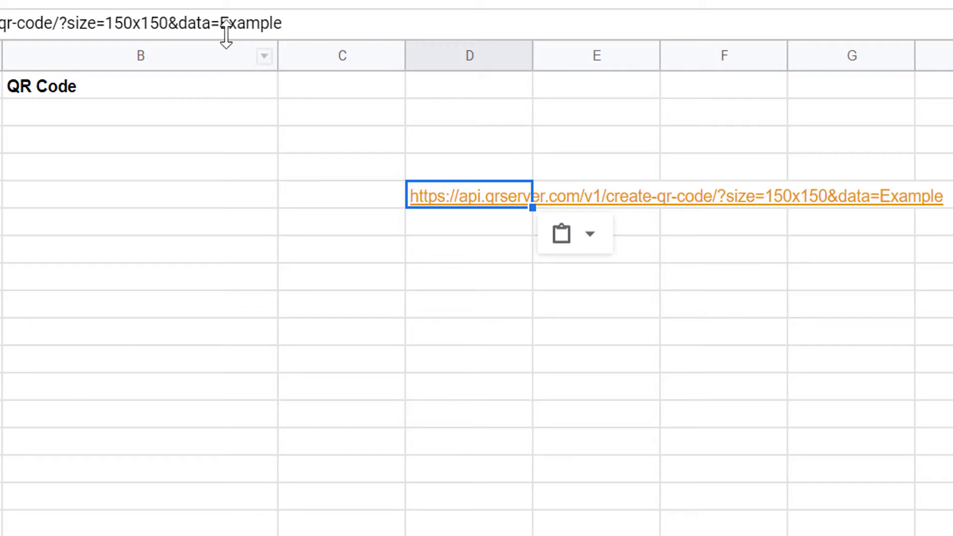
left_click_drag(220, 25, 228, 25)
left_click_drag(291, 30, 297, 30)
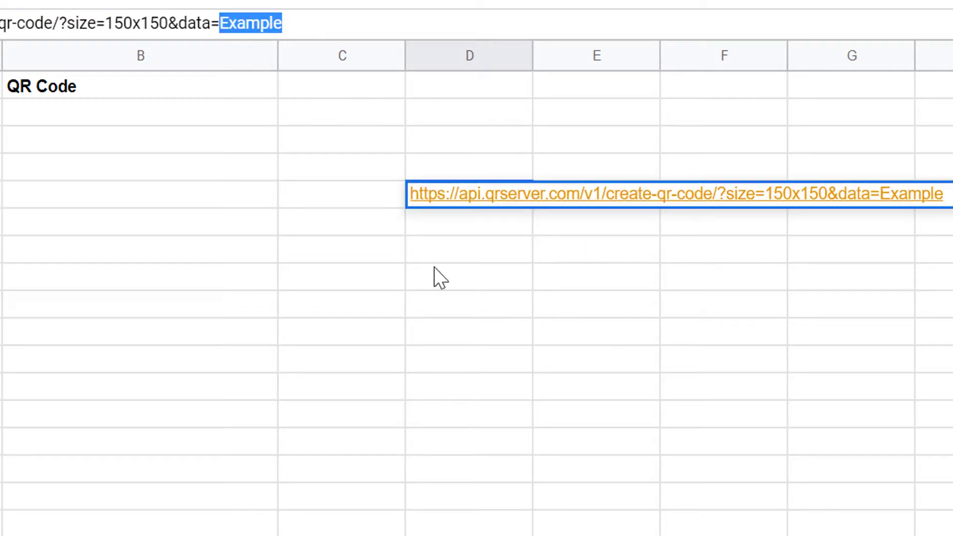
left_click(441, 278)
left_click(404, 202)
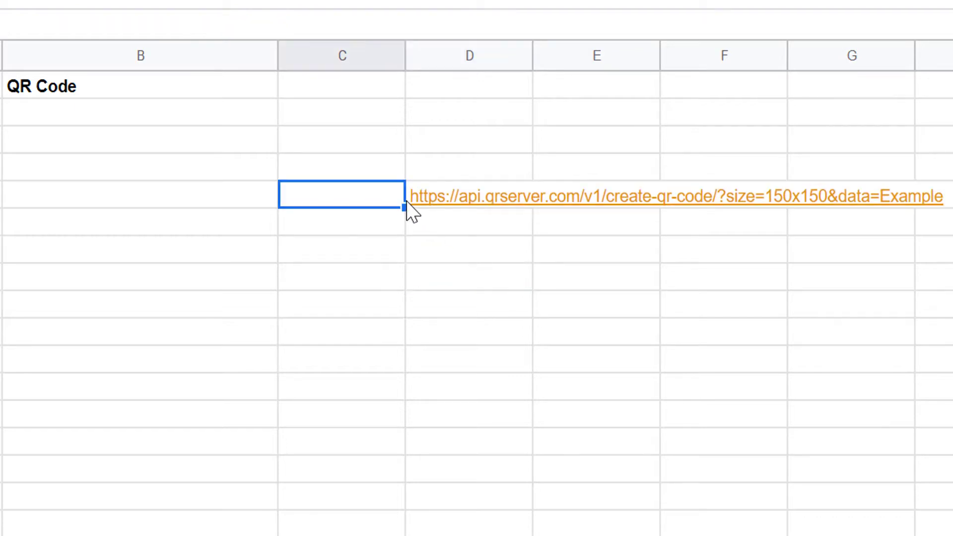
left_click(429, 172)
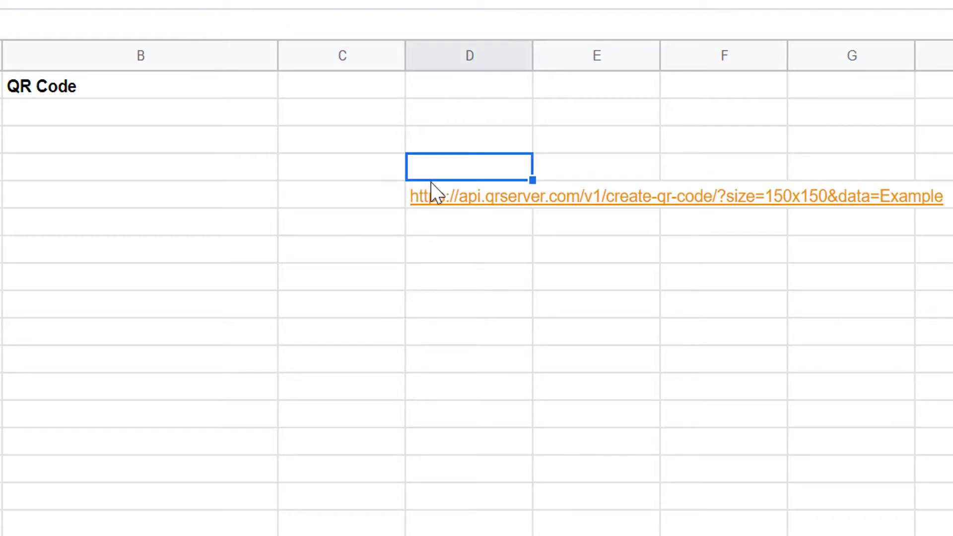
left_click(422, 196)
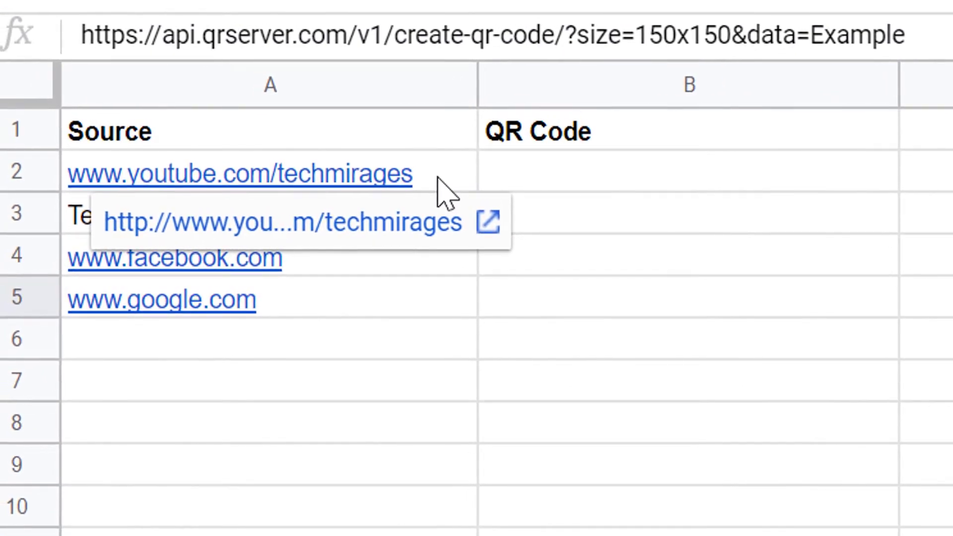
- Enter the formula =ENCODEURL(A2) in cell D2 to encode the first source link
left_click(481, 119)
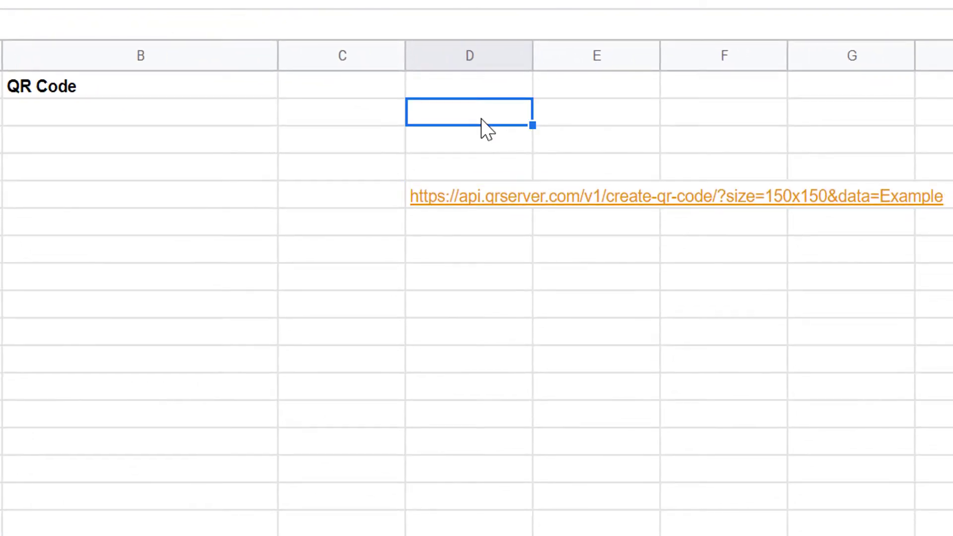
type("=ENC")
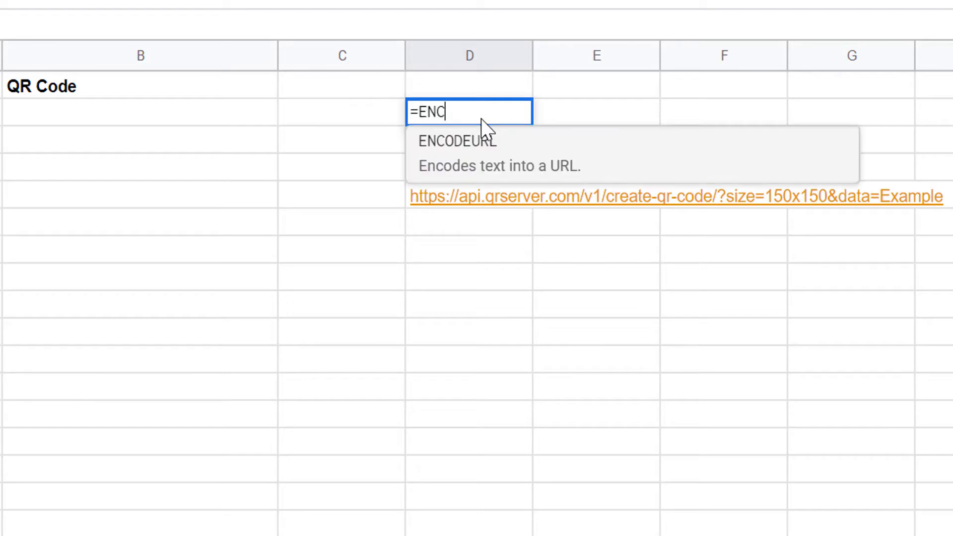
left_click(483, 142)
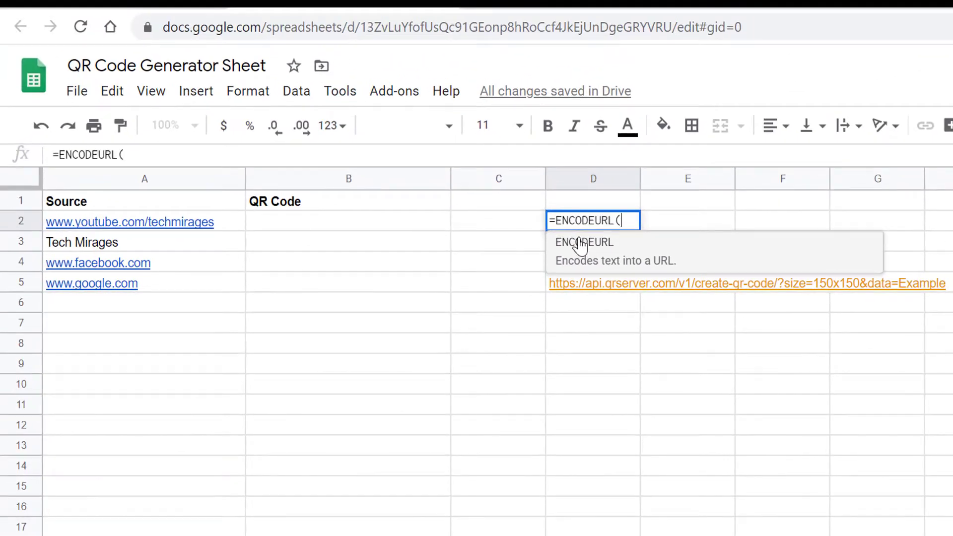
left_click(228, 229)
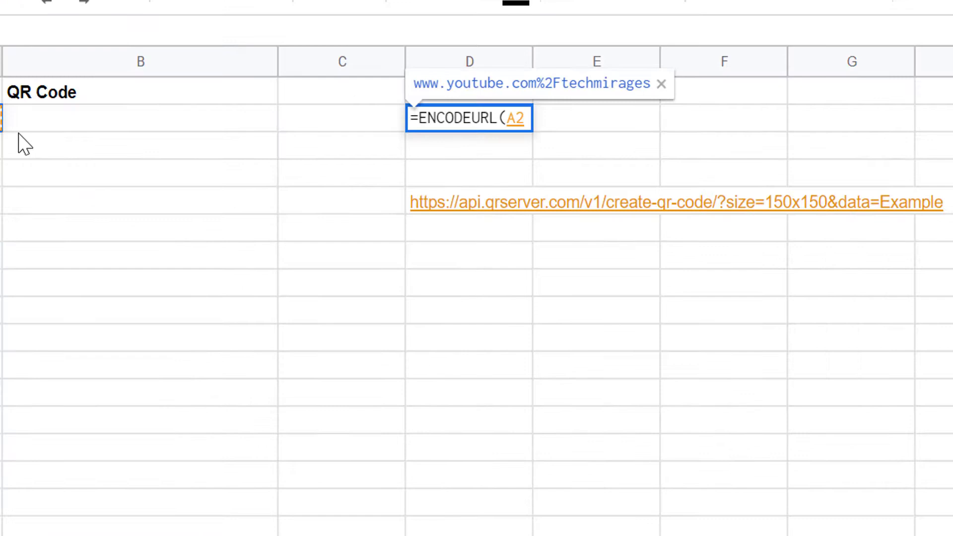
type(")")
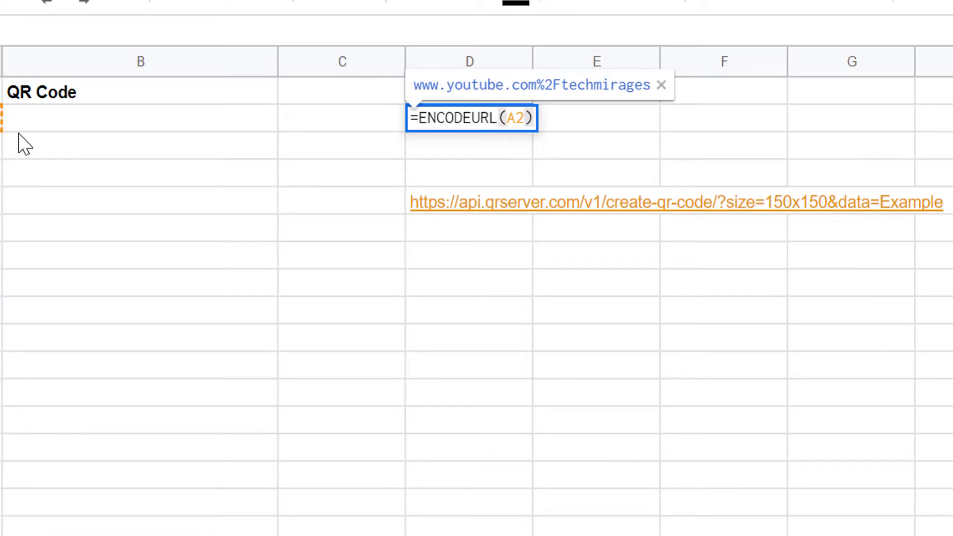
key("Return")
left_click(448, 124)
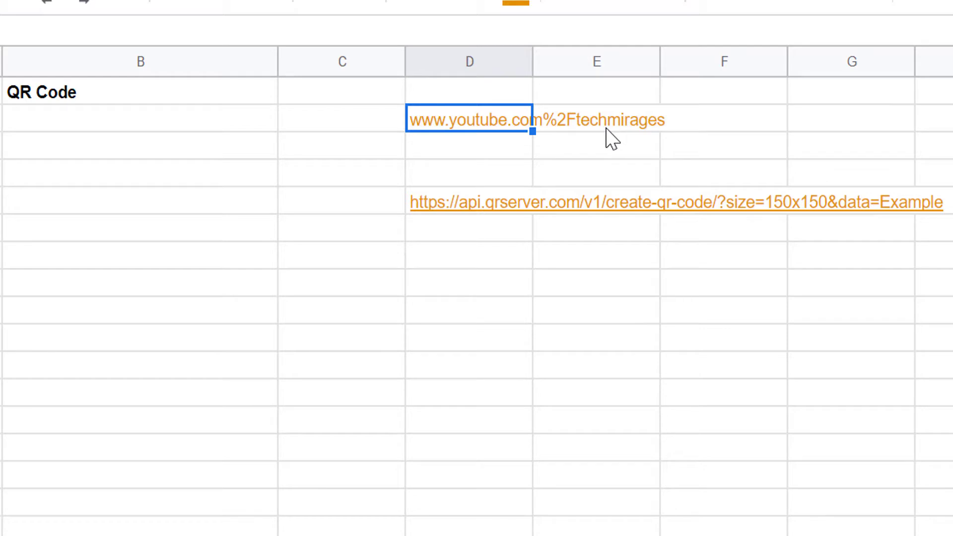
- Turn the URL in D5 into a formula string: add a leading equals sign, remove "Example" and enclose the URL in quotation marks
left_click(426, 209)
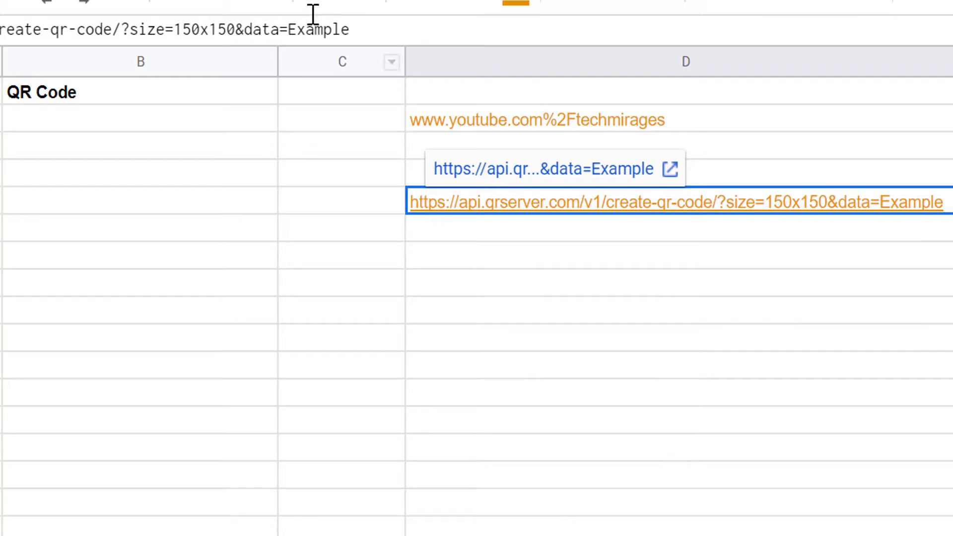
left_click_drag(290, 29, 360, 35)
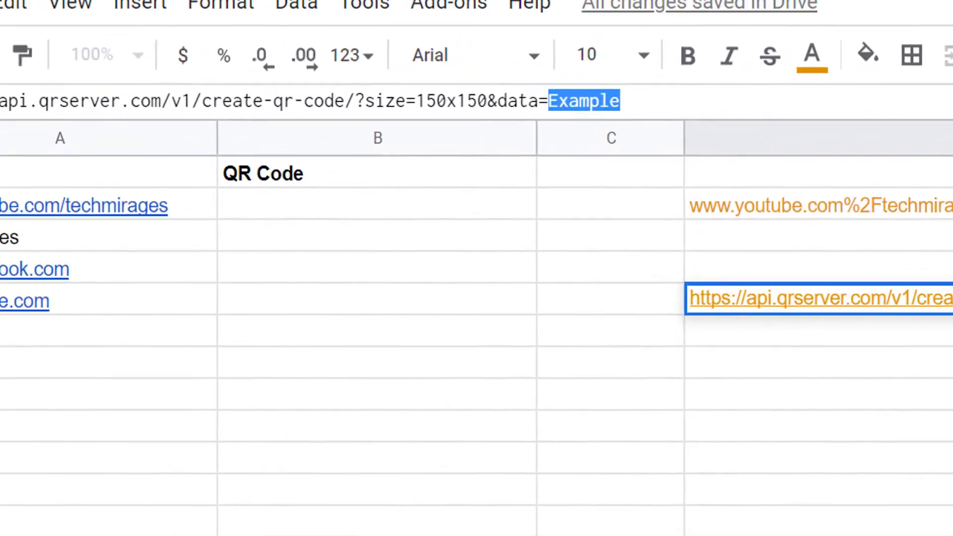
left_click(2, 132)
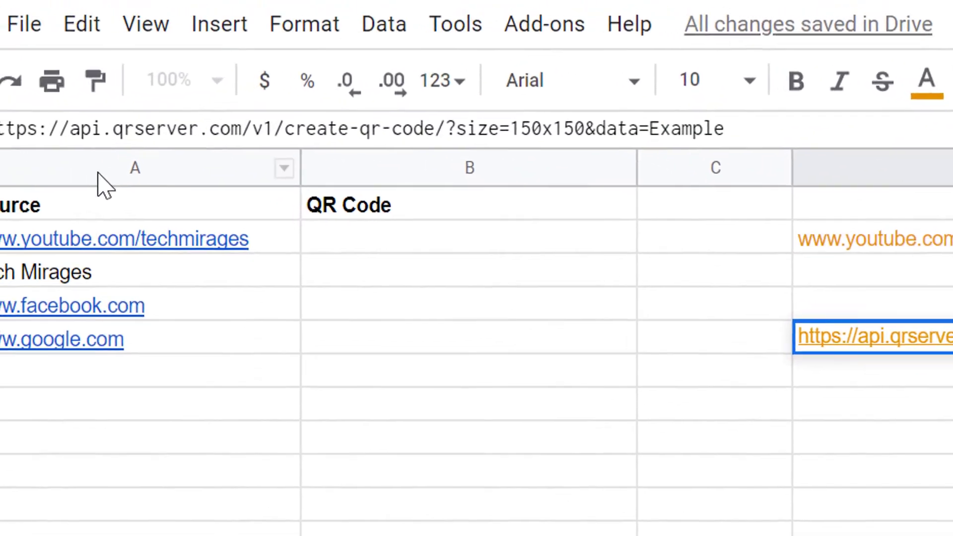
type("=")
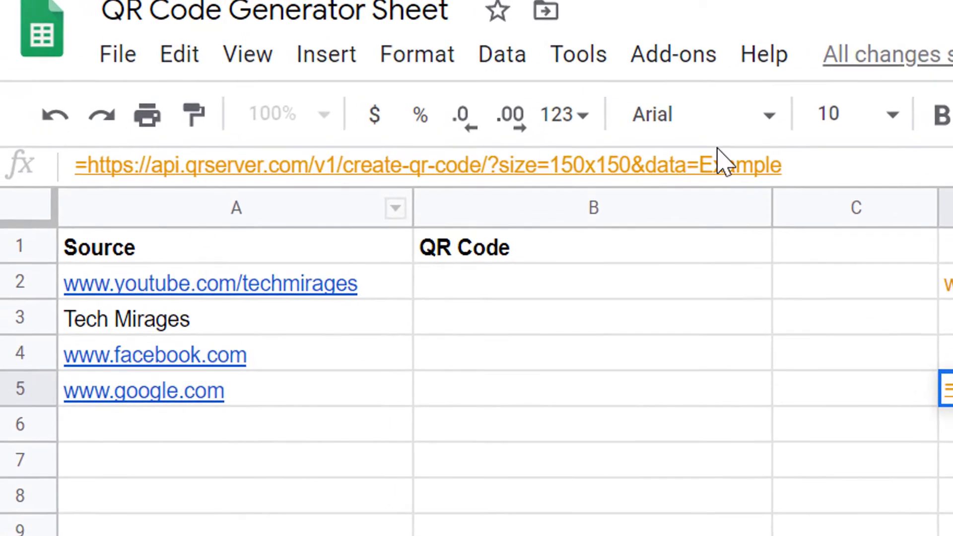
left_click(787, 164)
key("BackSpace")
key("BackSpace")
key("BackSpace")
key("BackSpace")
key("BackSpace")
key("BackSpace")
key("BackSpace")
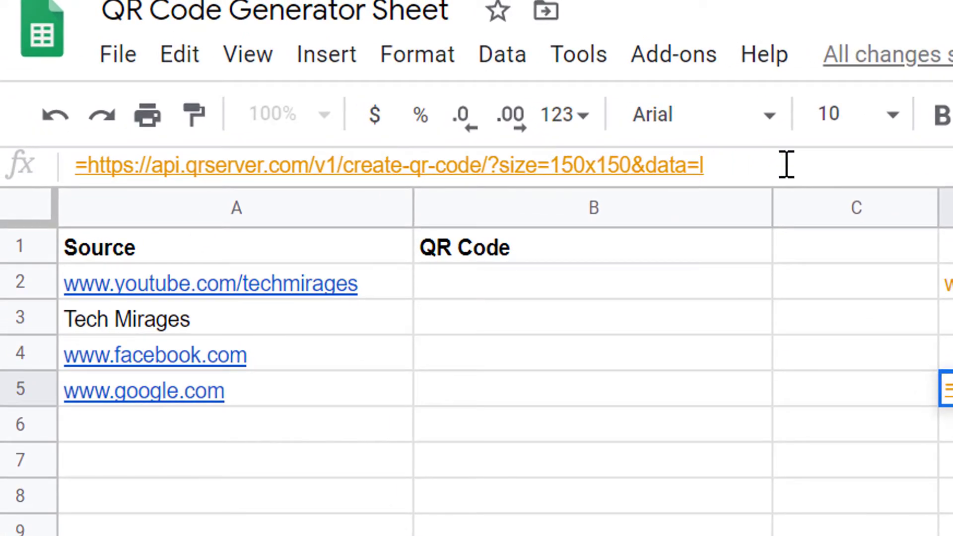
type("\"")
left_click(93, 165)
type("\"")
left_click(742, 164)
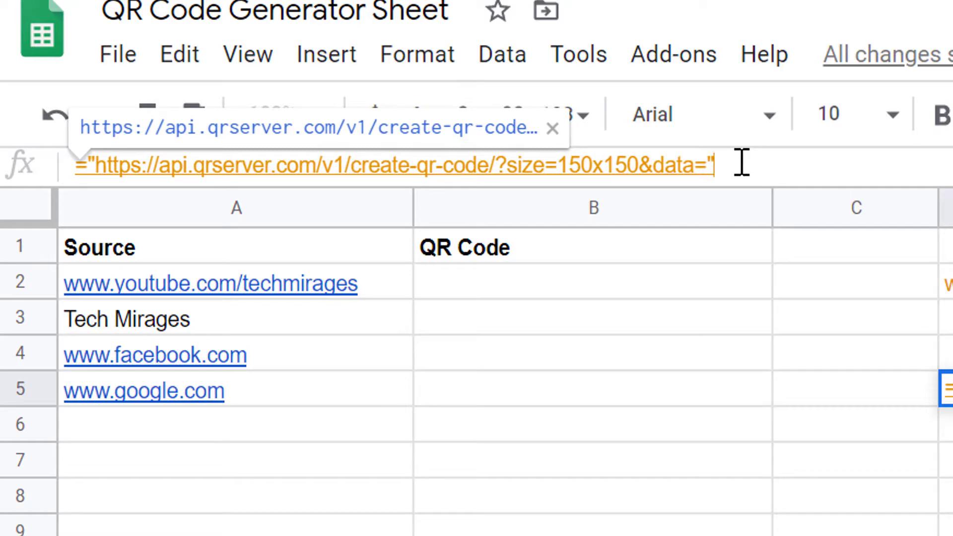
- Append &ENCODEURL(A2) to the URL formula in D5 and commit it
type("&")
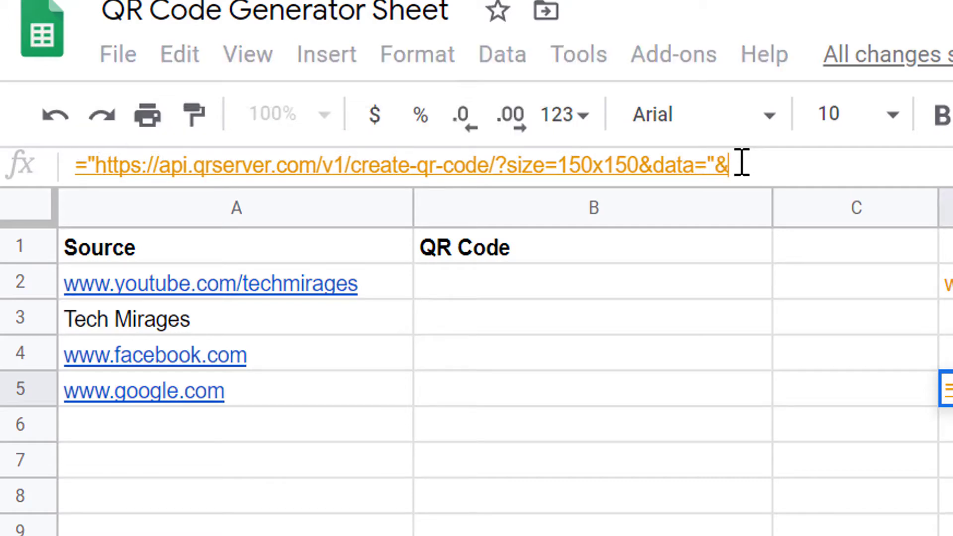
type("ENCODE")
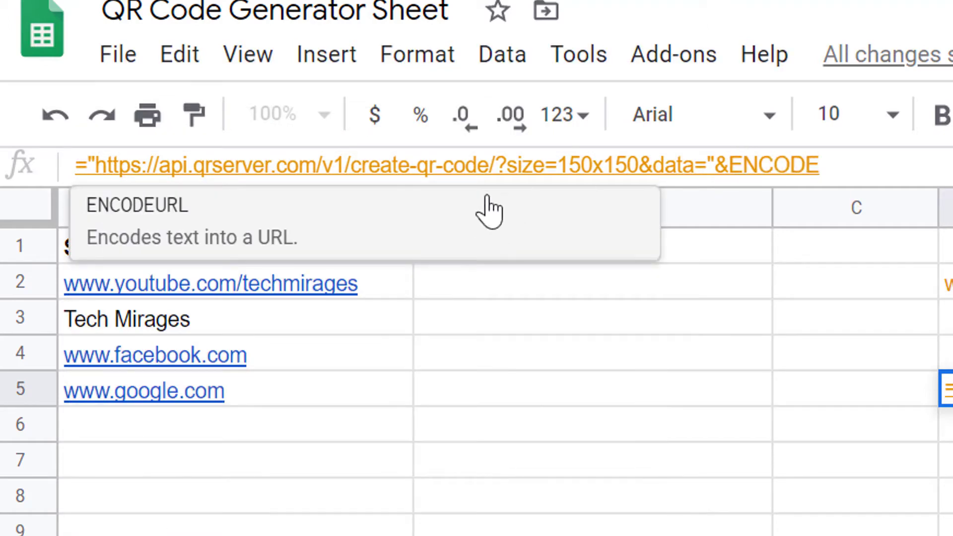
left_click(457, 213)
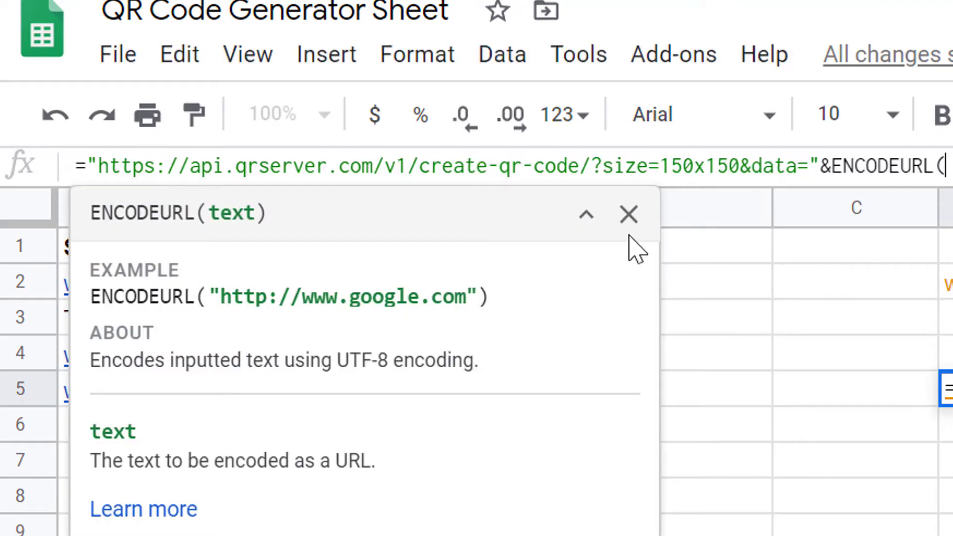
left_click(629, 215)
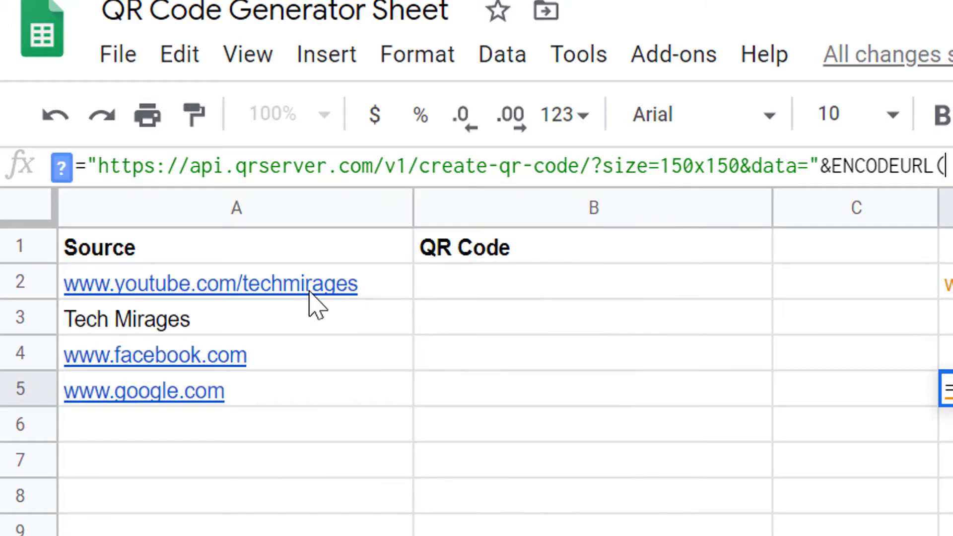
left_click(381, 284)
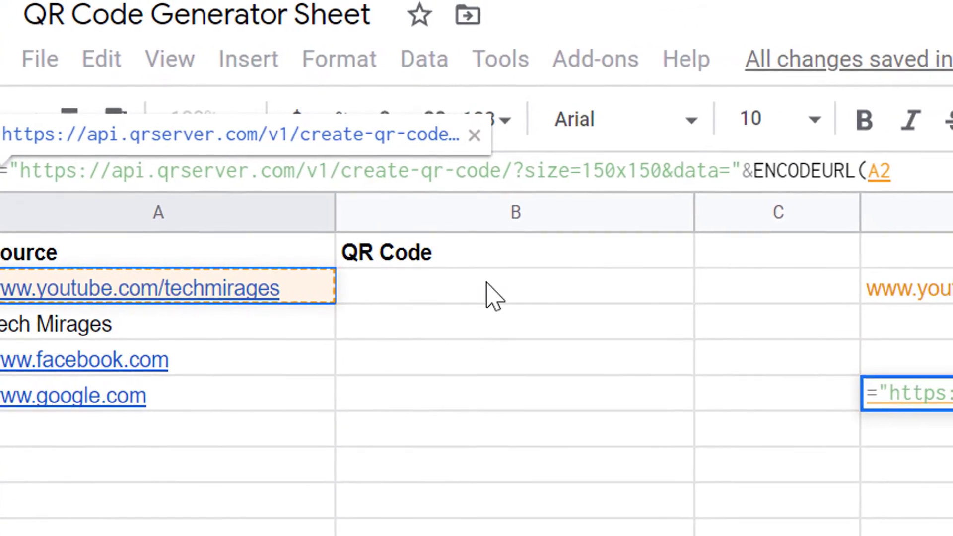
type(")")
key("Return")
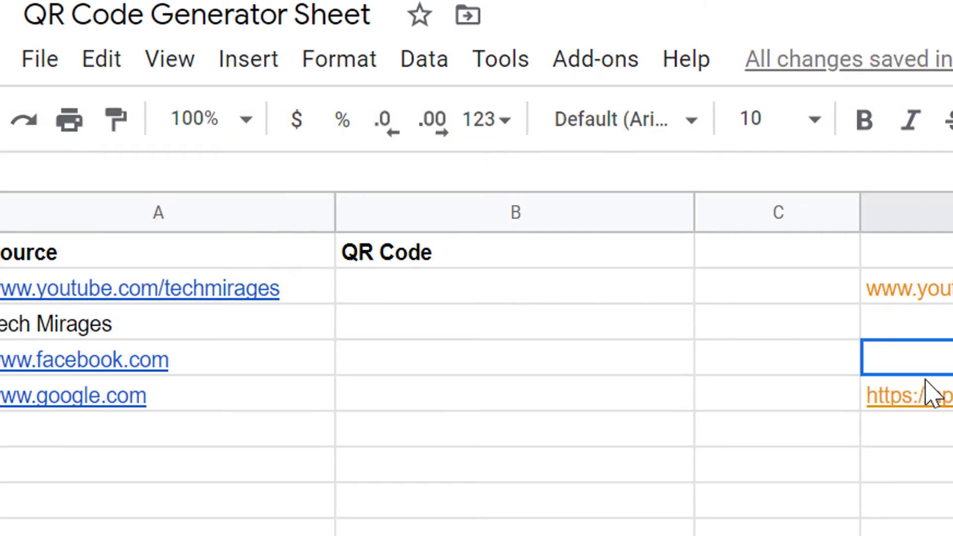
- Move the complete URL formula from D5 to cell B2 under QR Code
left_click(874, 394)
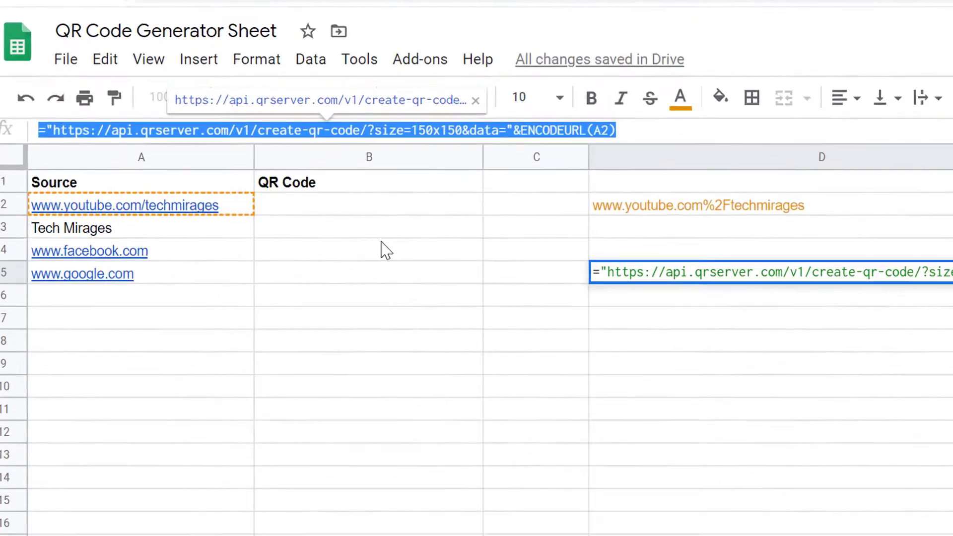
key("ctrl+x")
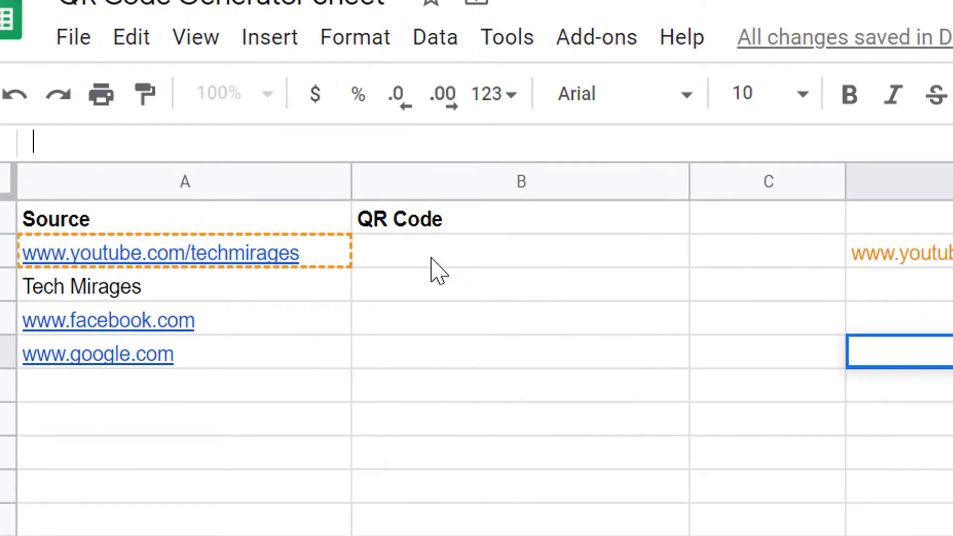
left_click(437, 270)
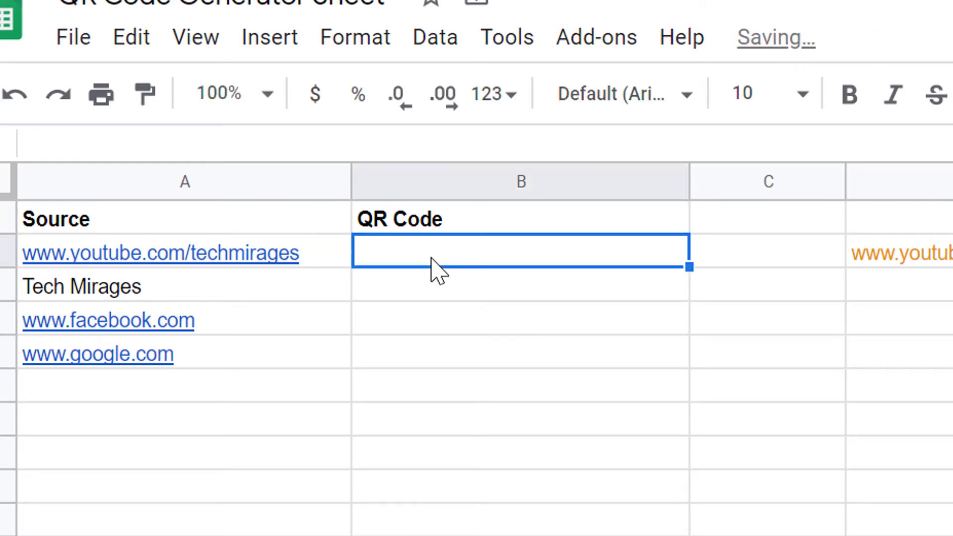
key("ctrl+v")
double_click(433, 271)
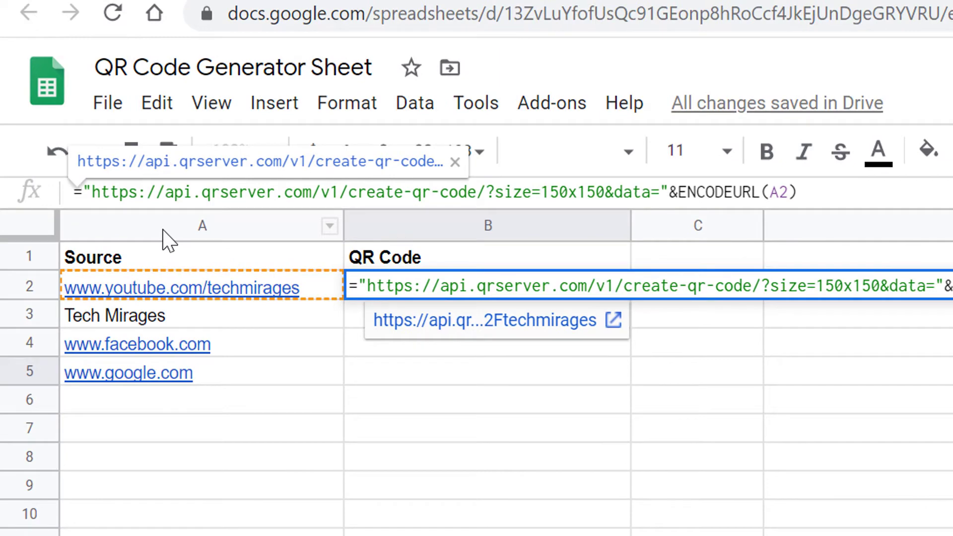
type("IMAGE")
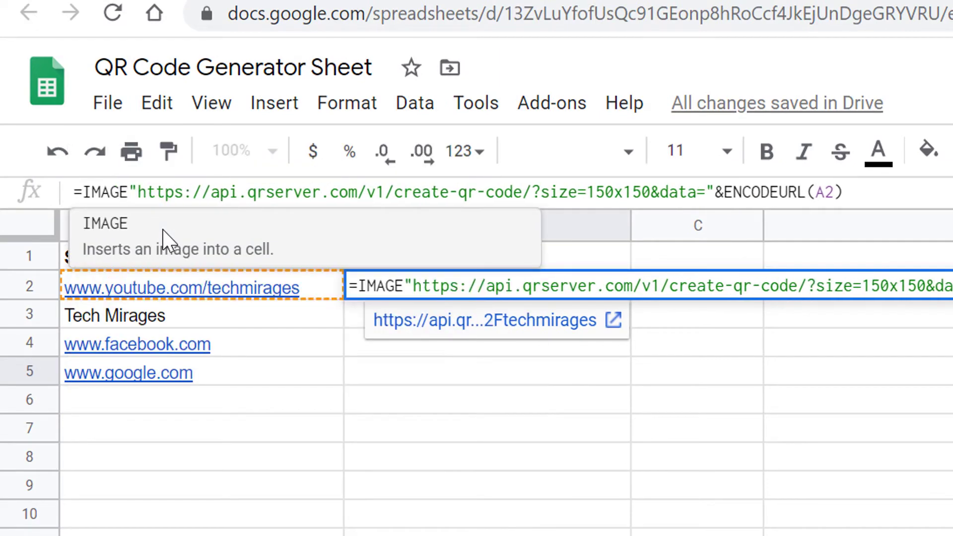
type("(")
key("End")
type(")")
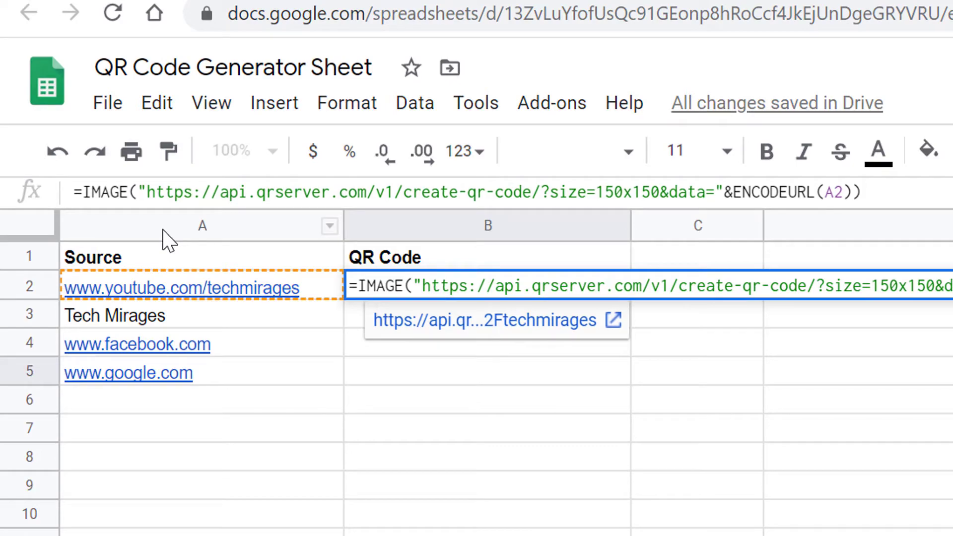
key("Return")
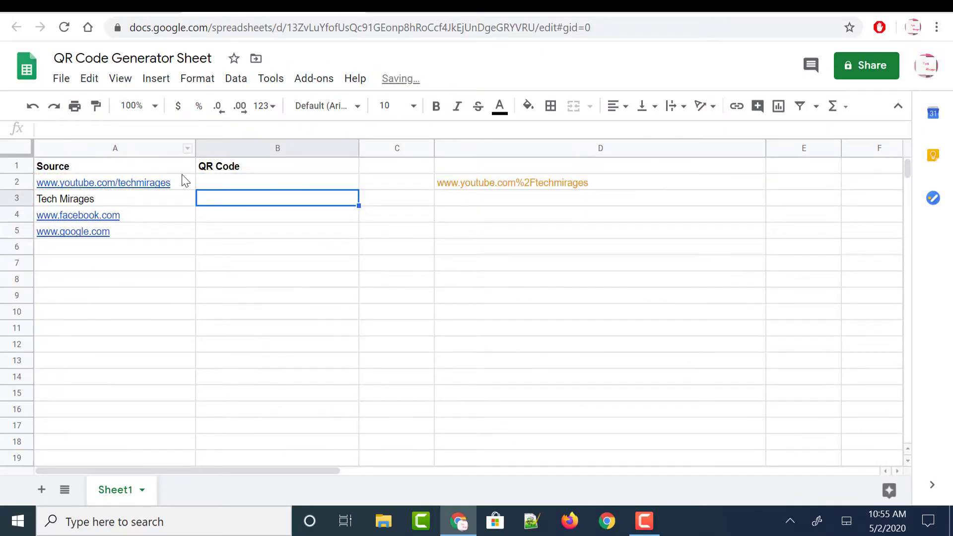
- Increase the height of row 2 to about five times the default so the QR code in B2 is enlarged
left_click(216, 187)
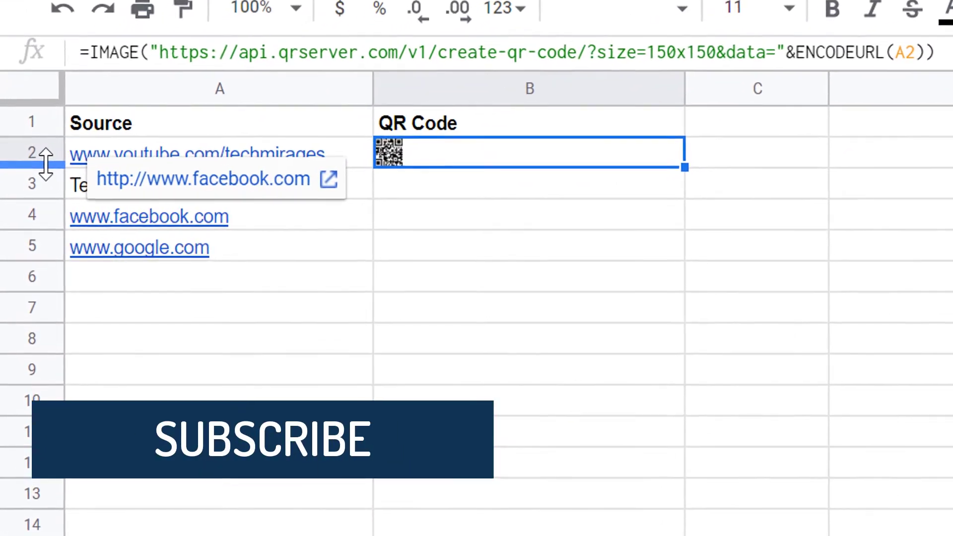
left_click_drag(46, 164, 131, 298)
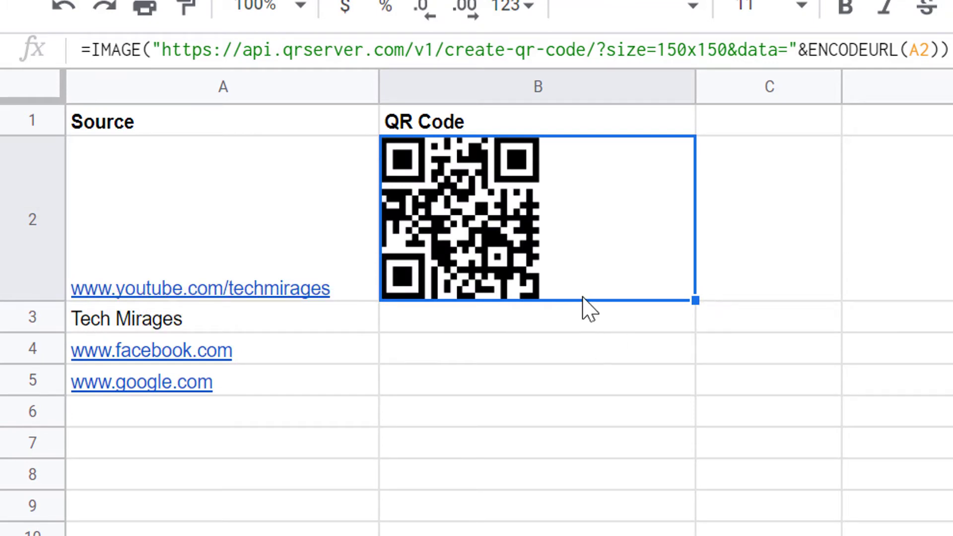
- Change the size parameter in the B2 QR code formula to 300X300 and commit it
left_click_drag(658, 49, 728, 56)
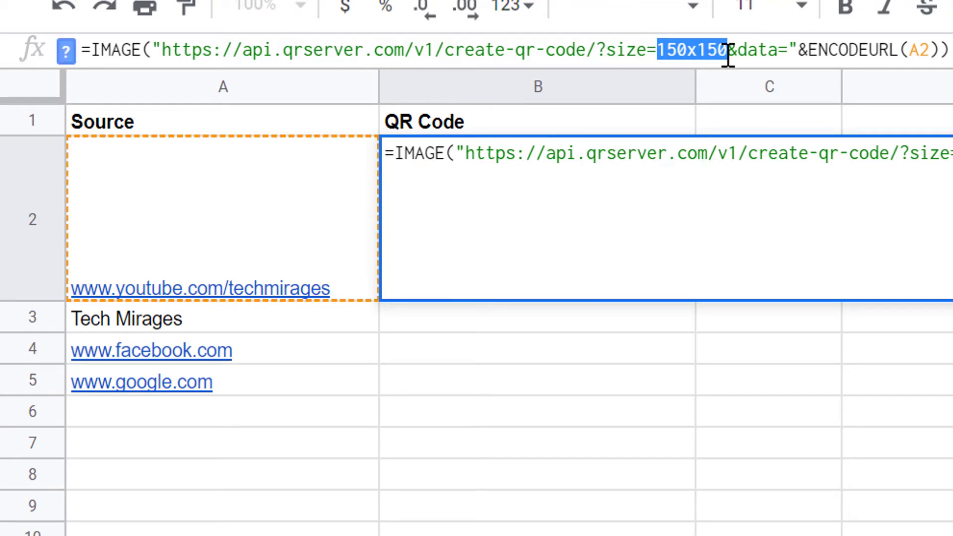
type("300X300")
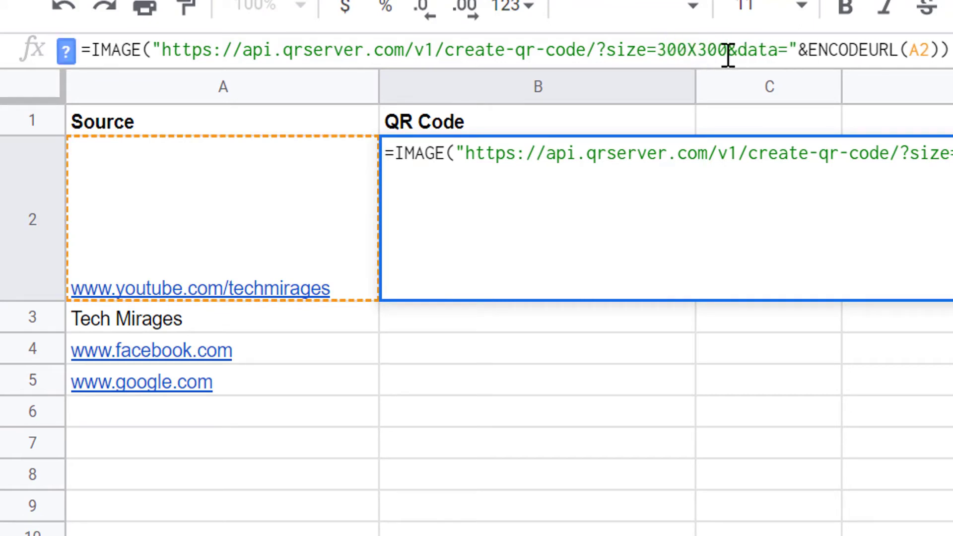
key("Return")
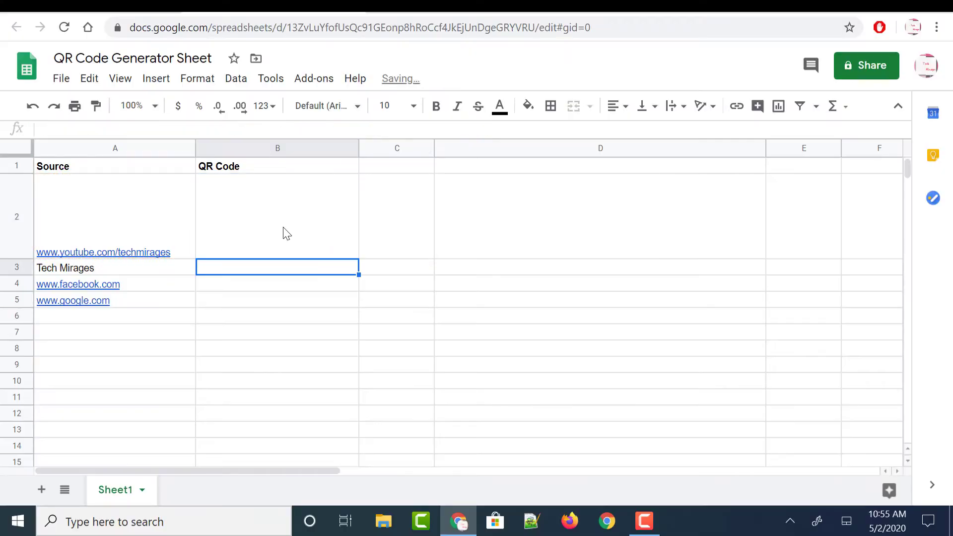
left_click(286, 233)
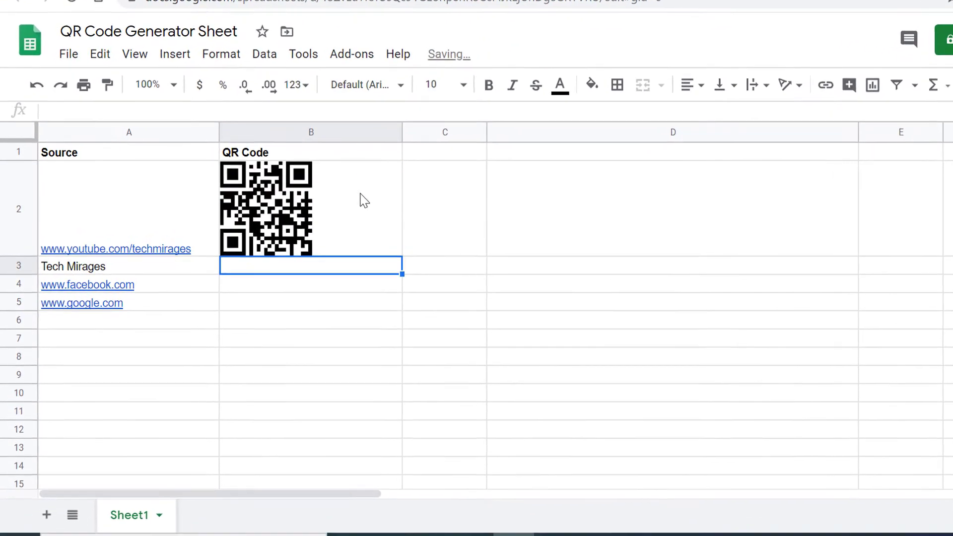
- Fill the QR code formula from B2 down through B5 for the remaining Source entries
left_click(364, 200)
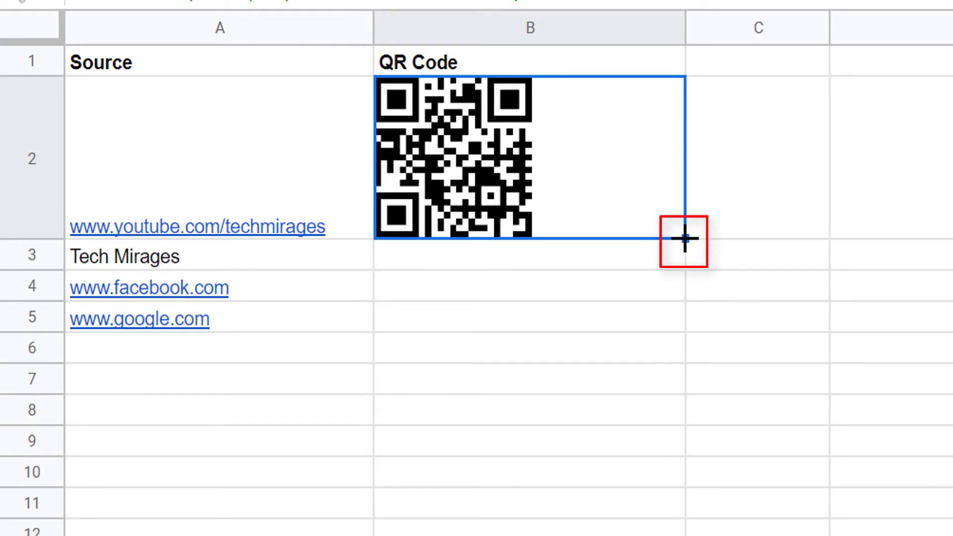
left_click_drag(685, 239, 684, 305)
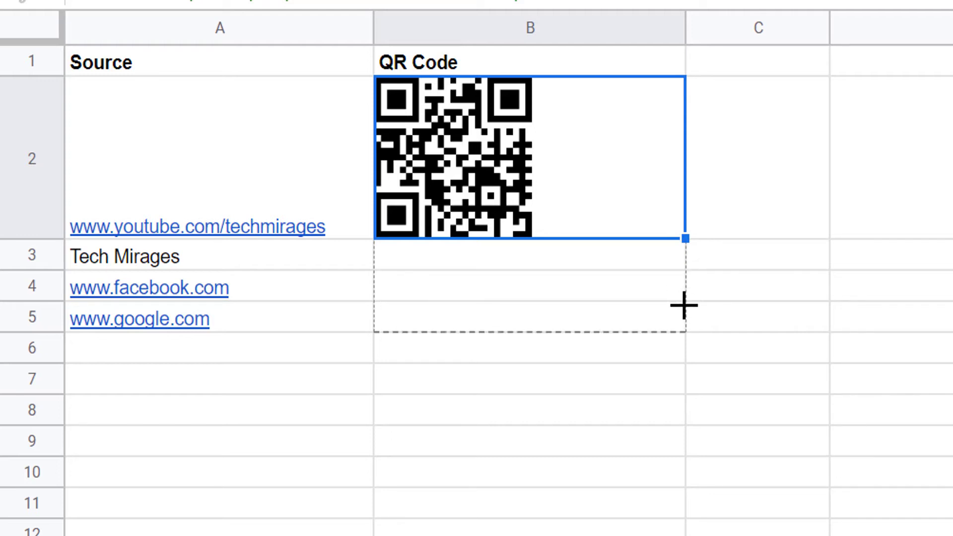
left_click_drag(684, 305, 685, 304)
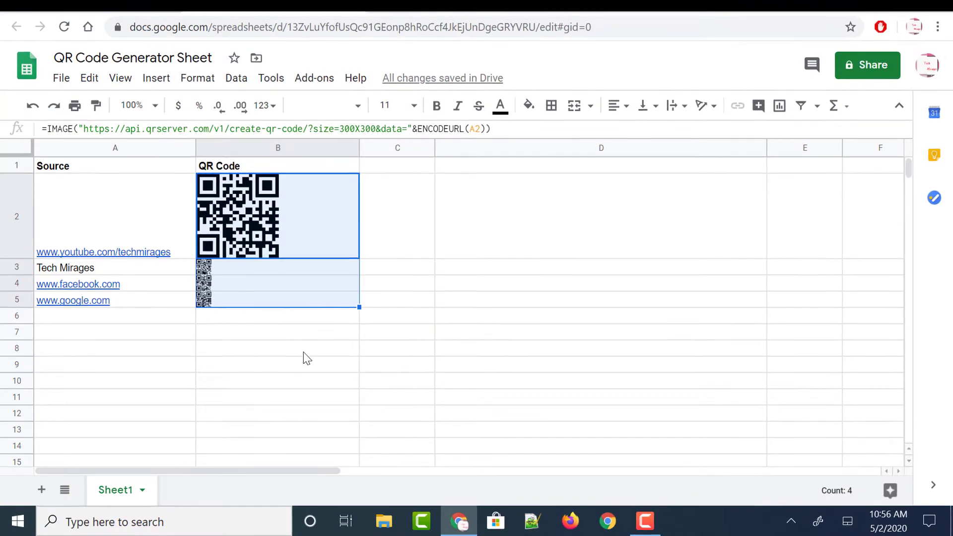
left_click(301, 350)
left_click(285, 318)
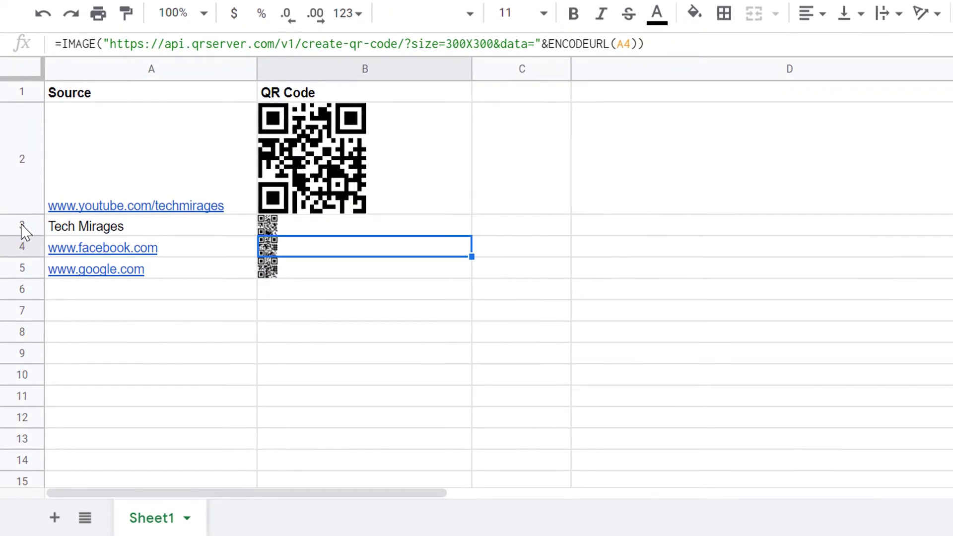
- Increase the height of rows 3 to 5 together to about that of row 2 so their QR codes are enlarged
left_click(21, 231)
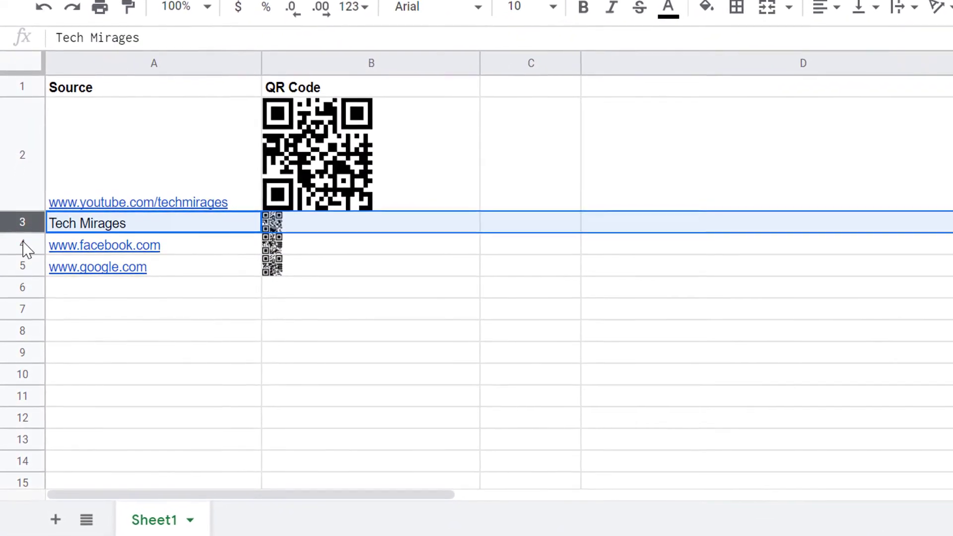
left_click(23, 245, "ctrl")
left_click(21, 268, "ctrl")
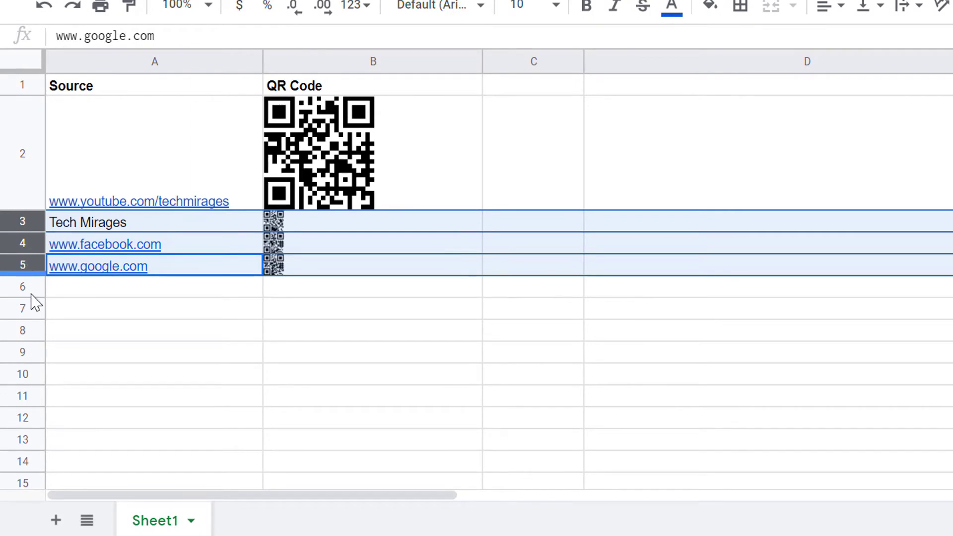
left_click_drag(31, 298, 686, 372)
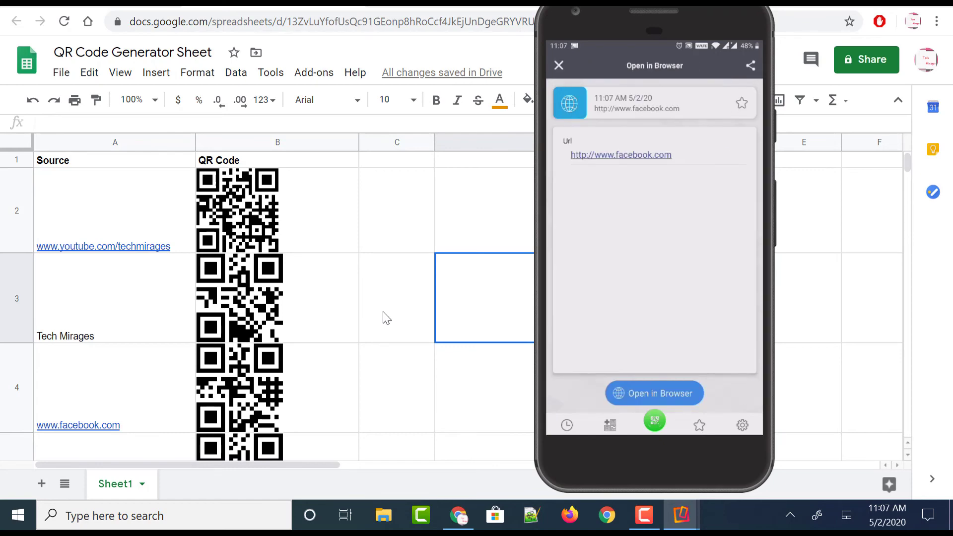
- Switch from the phone mirroring window back to the Google Sheets spreadsheet and select the QR code cell B2
key("alt+Tab")
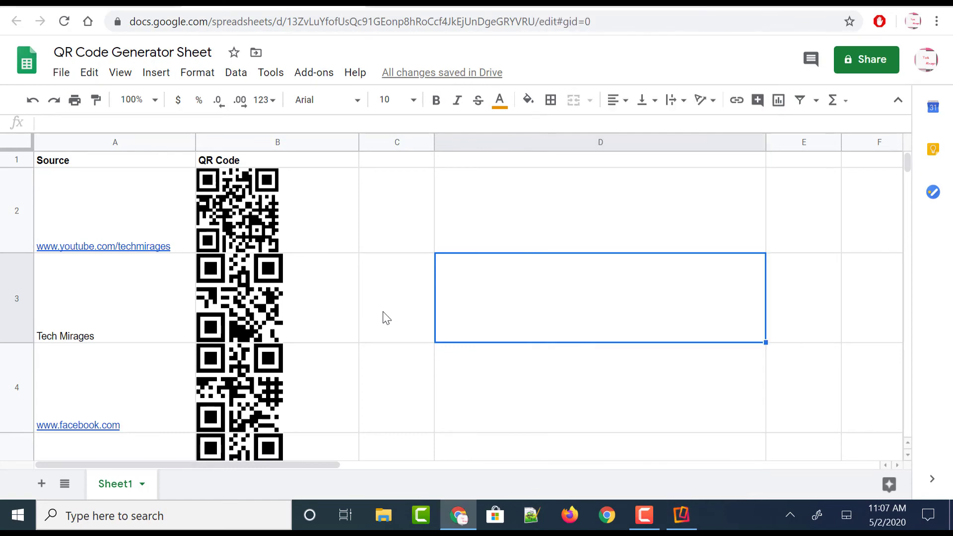
left_click(61, 72)
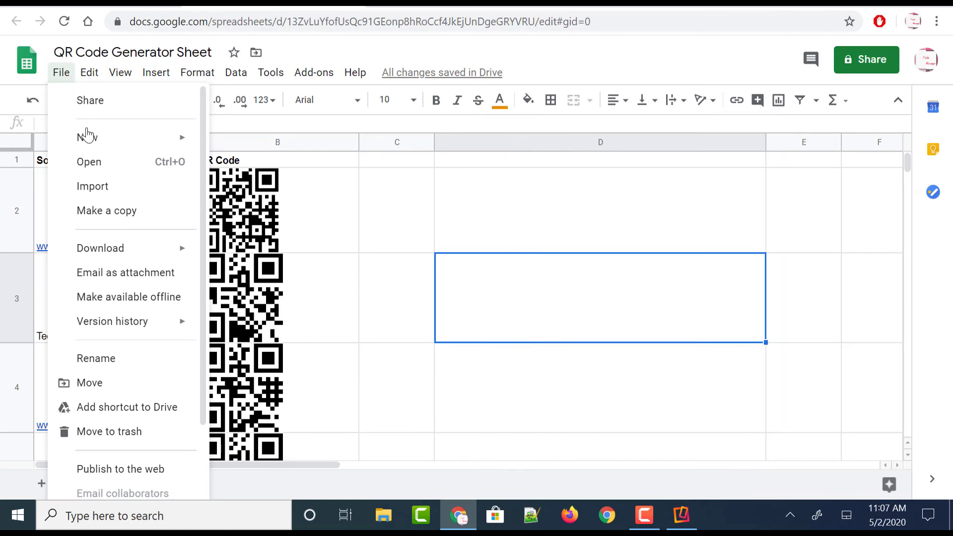
left_click(351, 229)
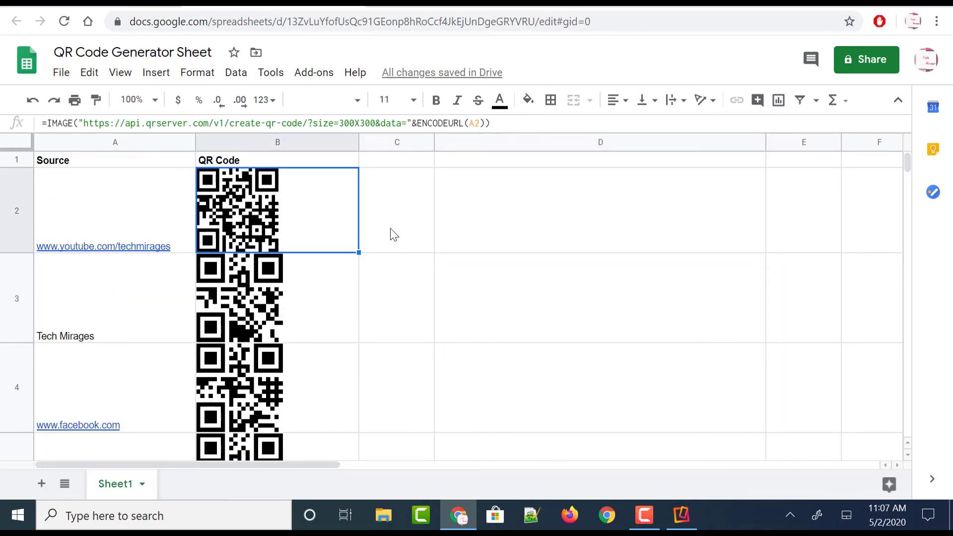